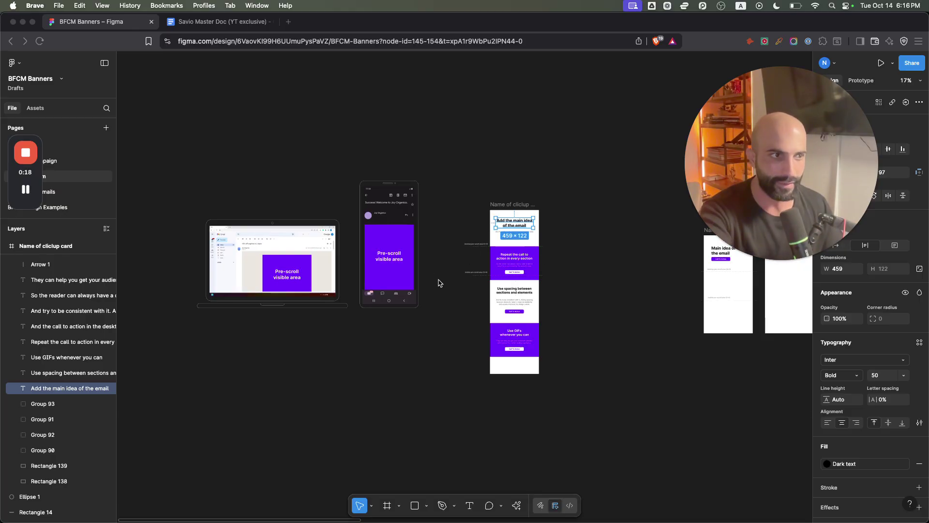
# Look over the laptop and phone mockups, the email layout template, and the Welcome Series and Browse Abandonment frames.
pyautogui.scroll(5, 298, 190)
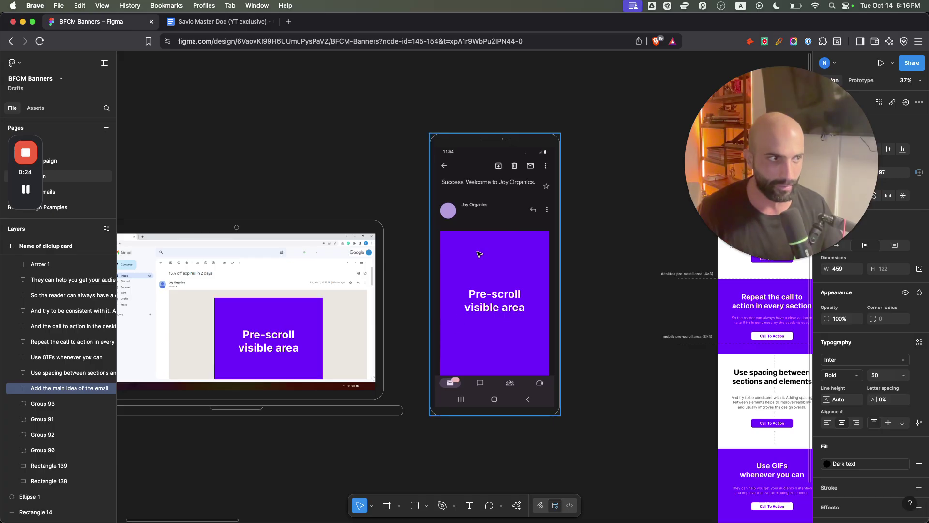
pyautogui.hscroll(5, 231, 319)
pyautogui.scroll(-5, 230, 319)
pyautogui.hscroll(5, 337, 328)
pyautogui.hscroll(-5, 209, 266)
pyautogui.scroll(5, 242, 267)
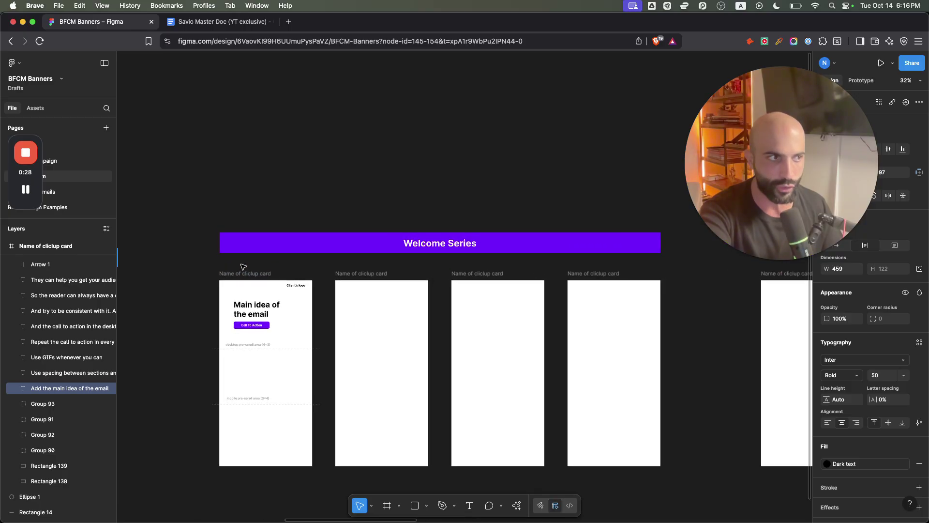
pyautogui.scroll(-5, 238, 266)
pyautogui.hscroll(5, 489, 278)
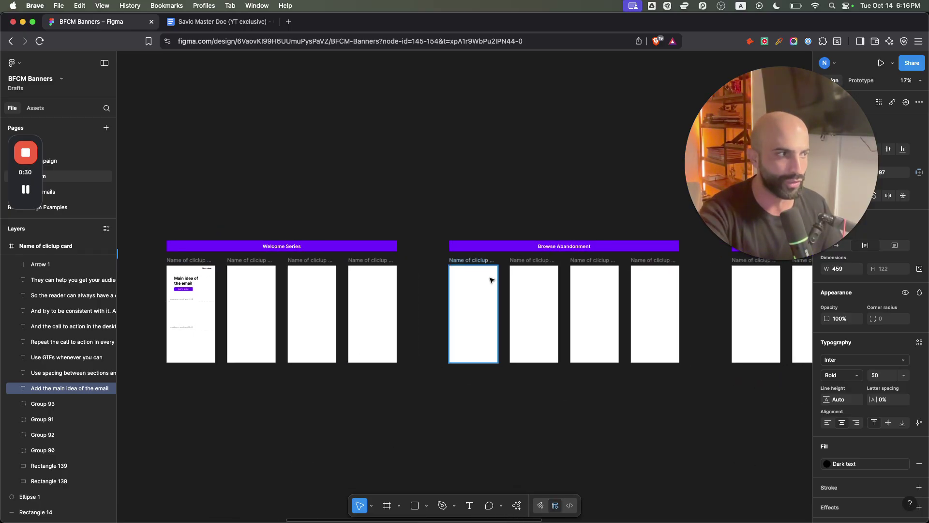
pyautogui.scroll(3, 316, 237)
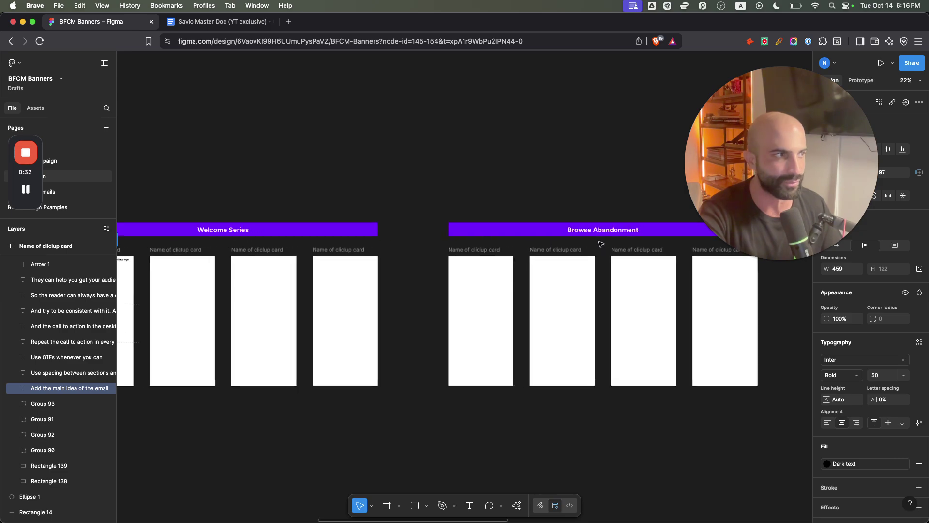
pyautogui.scroll(3, 435, 242)
pyautogui.hscroll(5, 532, 242)
pyautogui.hscroll(3, 603, 243)
pyautogui.scroll(-5, 614, 252)
pyautogui.scroll(2, 484, 249)
pyautogui.hscroll(-8, 430, 250)
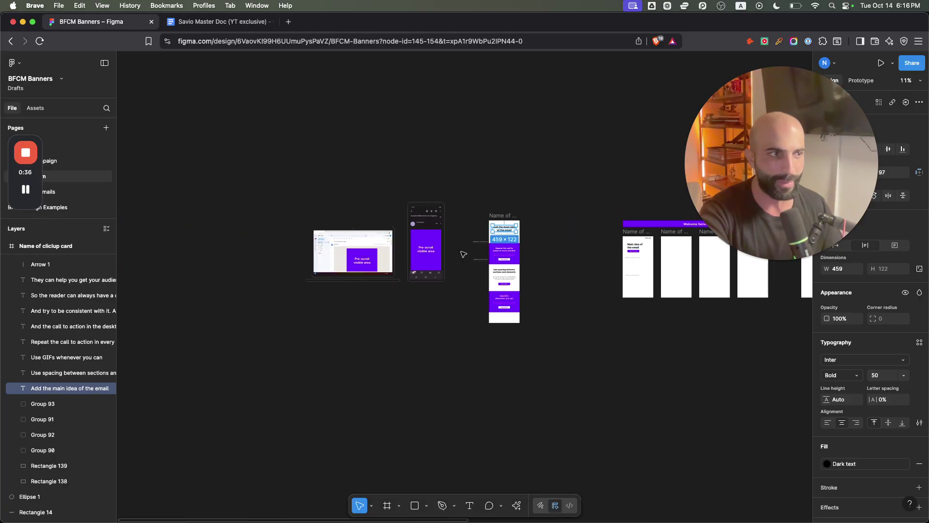
pyautogui.scroll(3, 402, 247)
pyautogui.scroll(3, 401, 246)
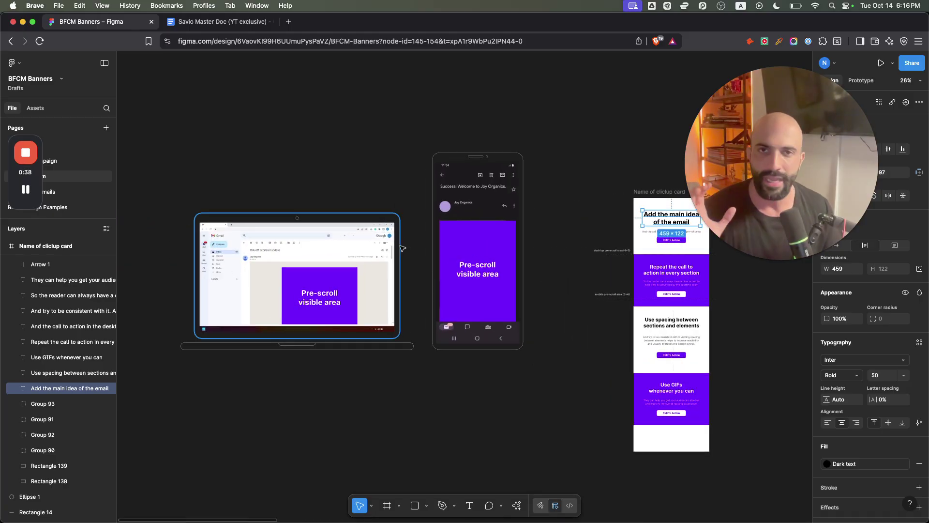
# Switch to the Savio Master Doc and review the "45 DAYS BEFORE BFCM!!!" page.
pyautogui.click(188, 25)
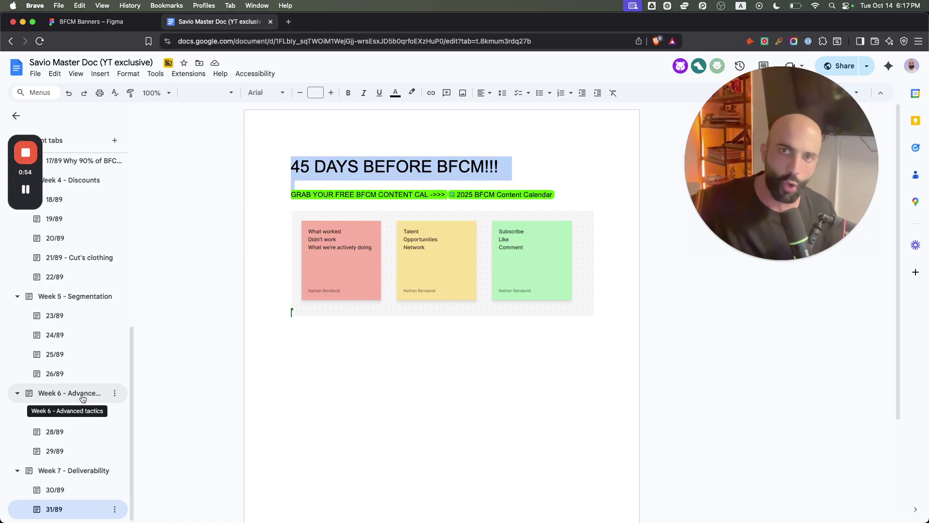
pyautogui.click(308, 343)
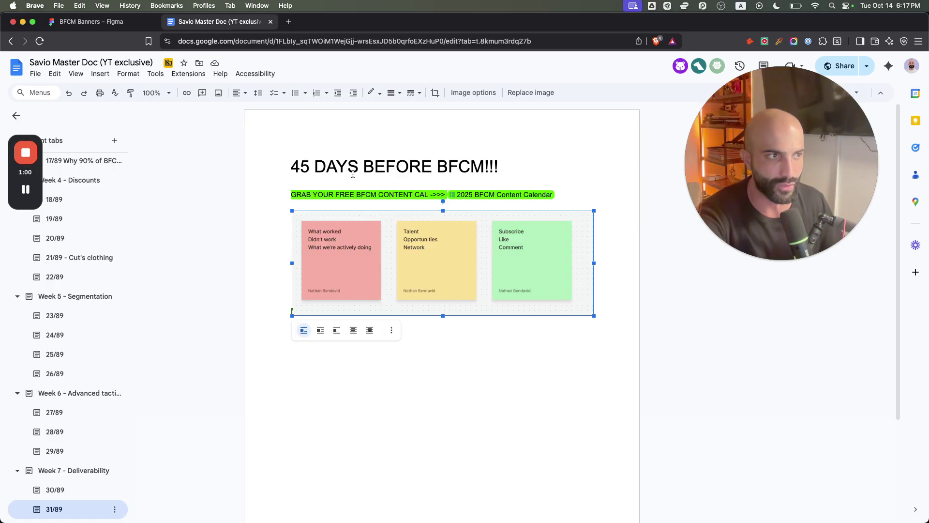
pyautogui.scroll(5, 369, 153)
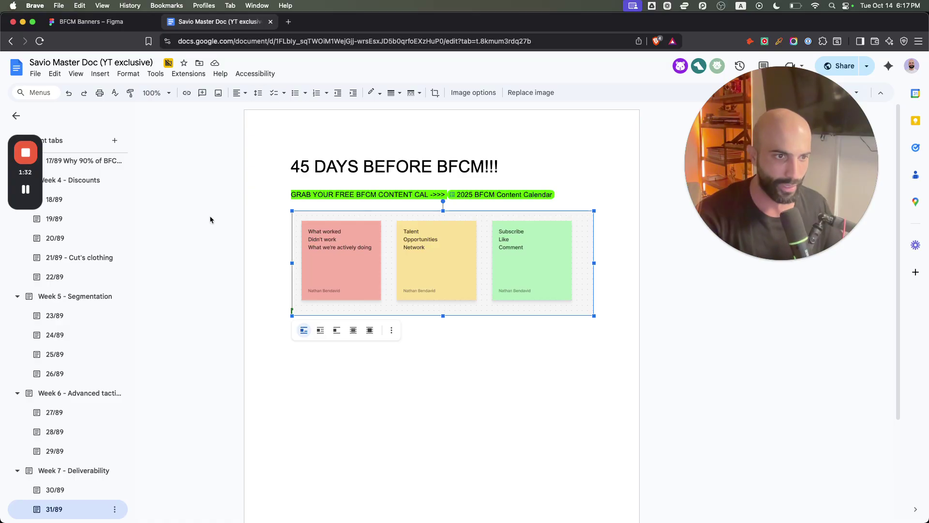
# Paste the BFCM Banners Figma file link below the sticky-notes image in the Savio Master Doc.
pyautogui.click(92, 22)
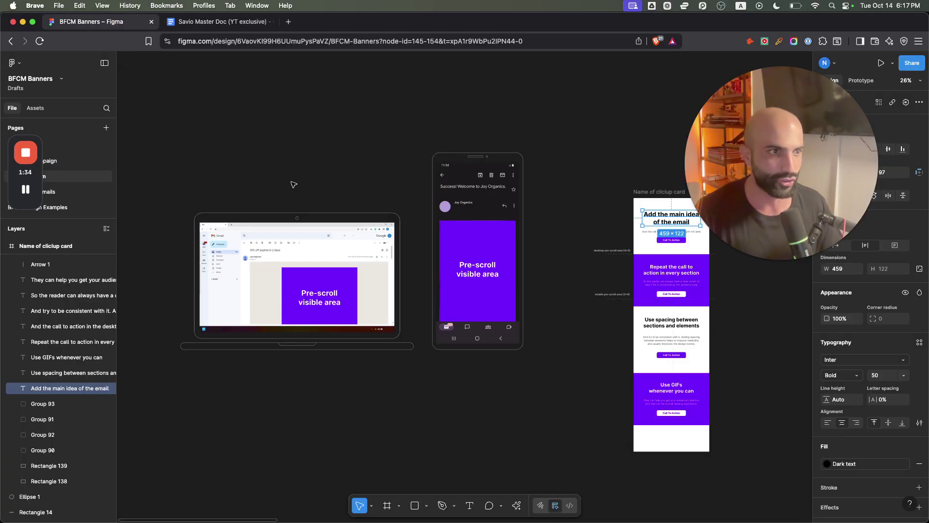
pyautogui.click(237, 21)
pyautogui.click(97, 21)
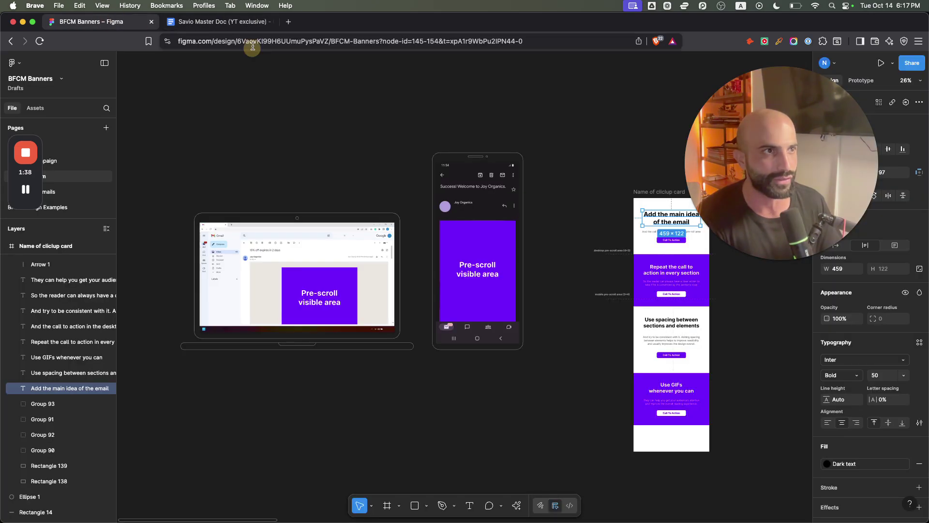
pyautogui.click(225, 21)
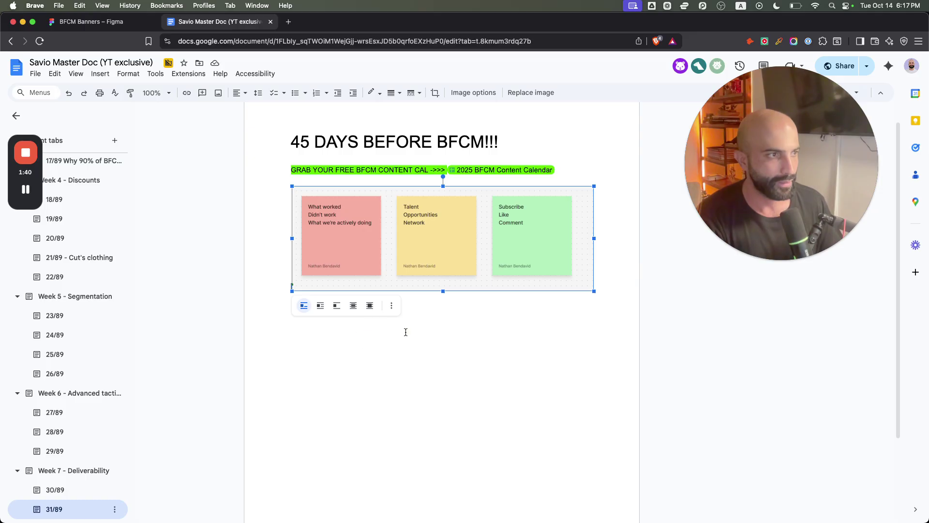
pyautogui.press('BackSpace')
pyautogui.press('cmd+v')
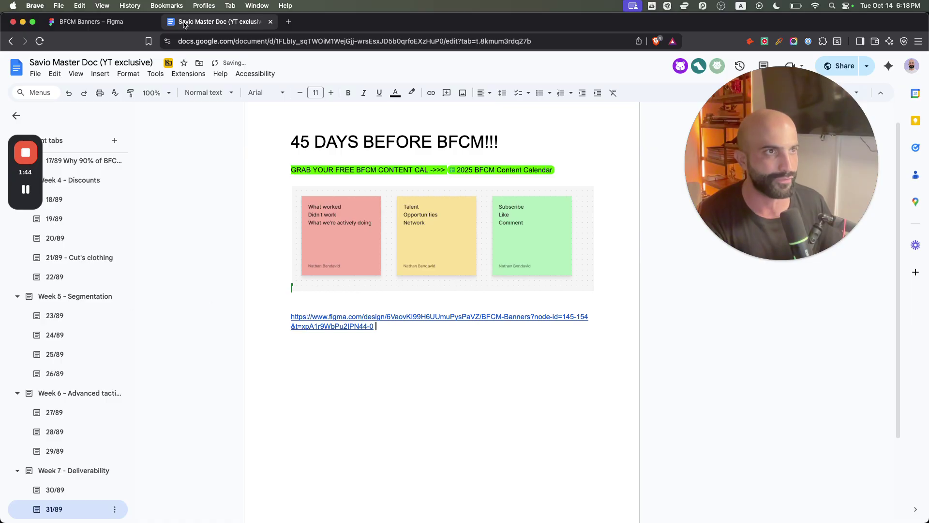
# Return to the BFCM Banners design and compare the laptop and phone pre-scroll areas with the email template's first sections.
pyautogui.click(97, 22)
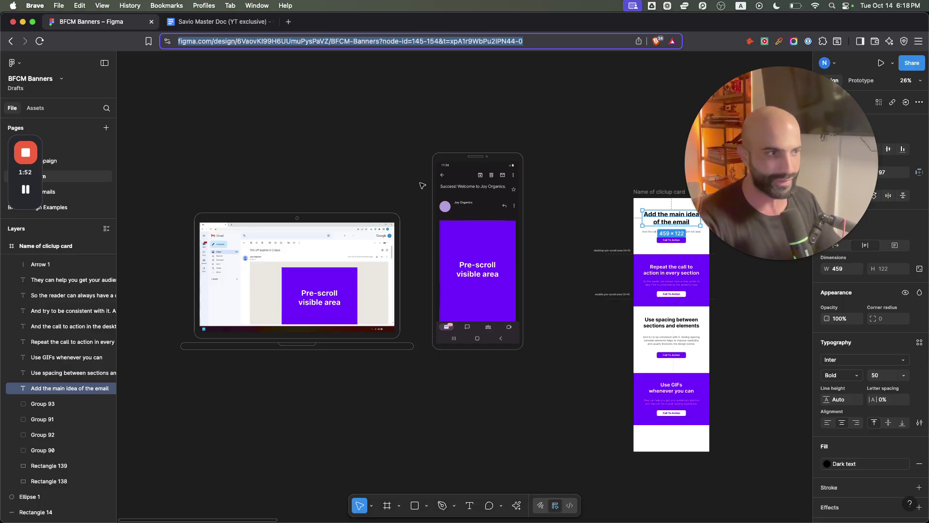
pyautogui.scroll(3, 420, 186)
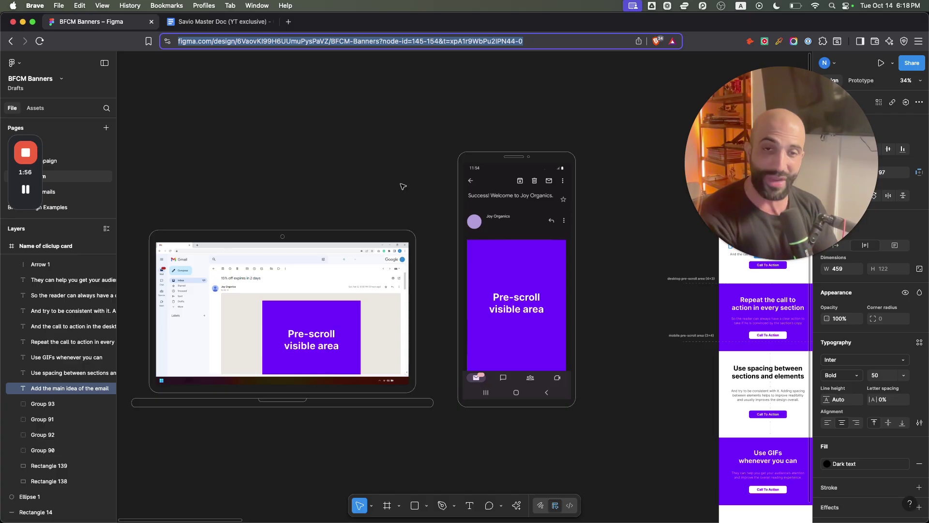
pyautogui.hscroll(5, 403, 186)
pyautogui.scroll(-2, 403, 186)
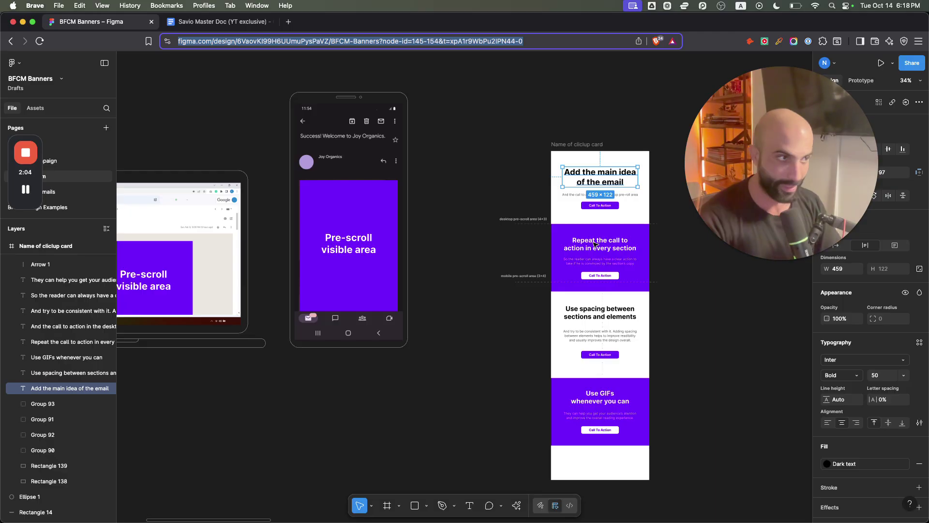
pyautogui.hscroll(-6, 291, 228)
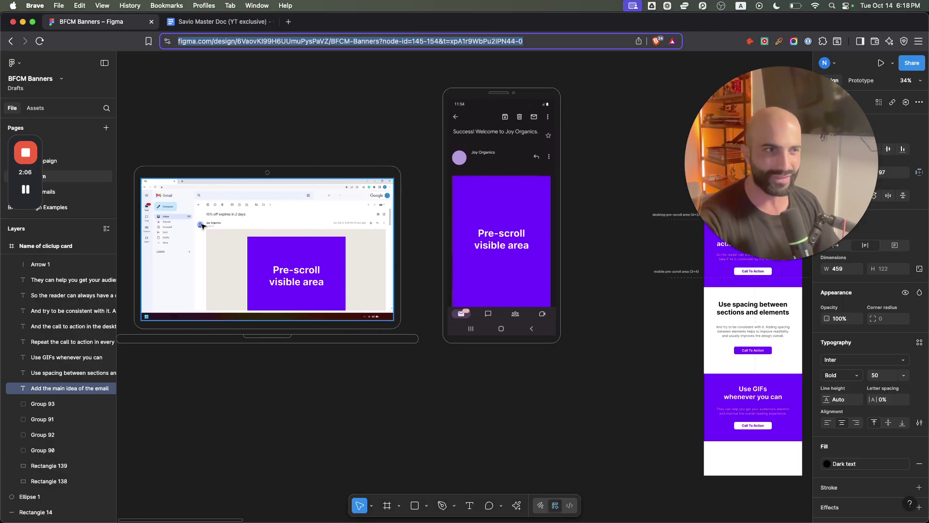
pyautogui.scroll(5, 202, 226)
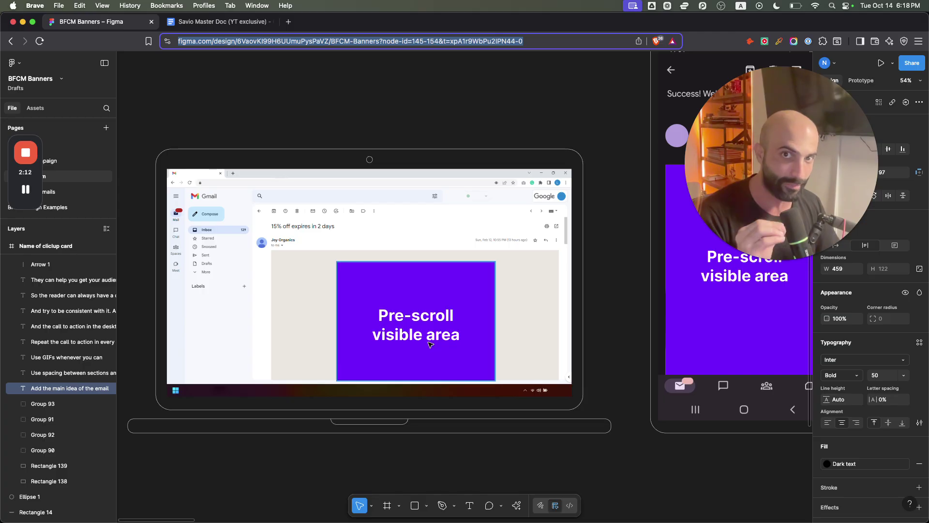
pyautogui.hscroll(11, 407, 337)
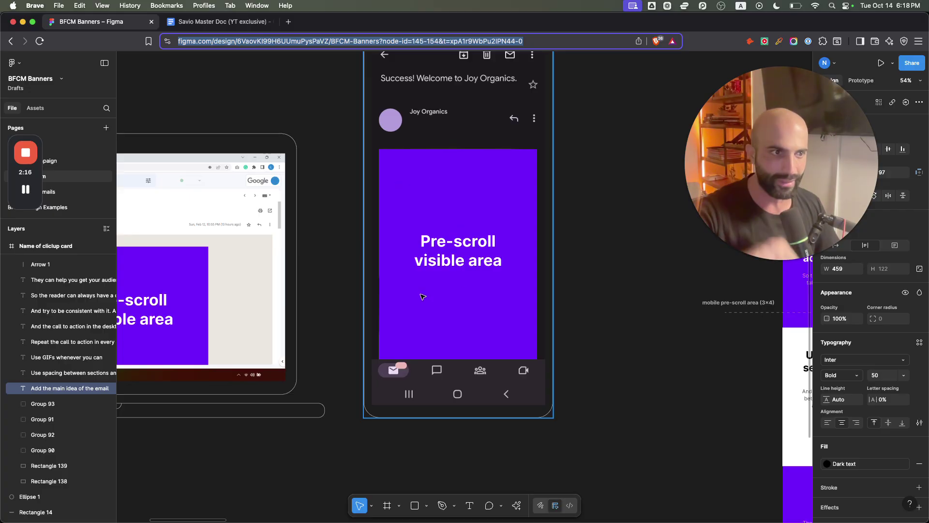
pyautogui.hscroll(-11, 454, 290)
pyautogui.hscroll(15, 402, 307)
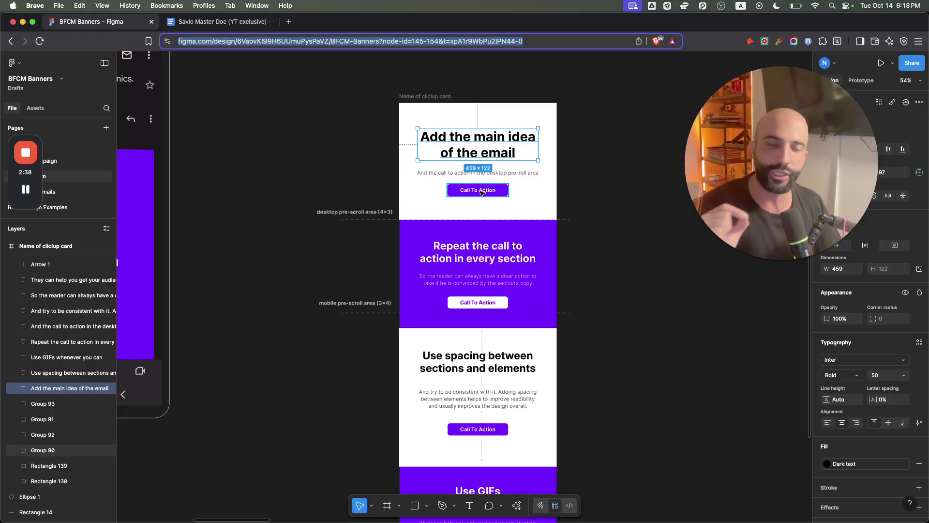
# Replace the headline in the email template's first section with "Welcome to brand...".
pyautogui.doubleClick(469, 144)
pyautogui.press('super+a')
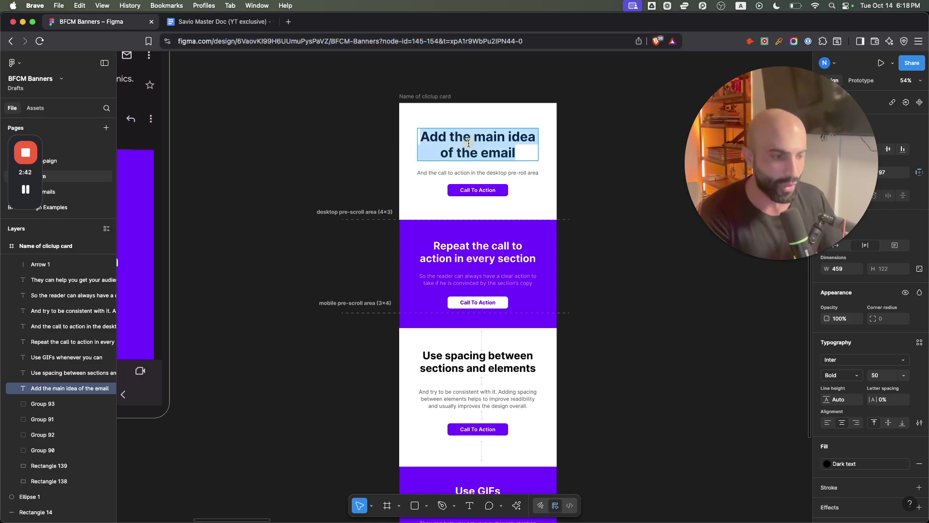
pyautogui.write('Welcome to')
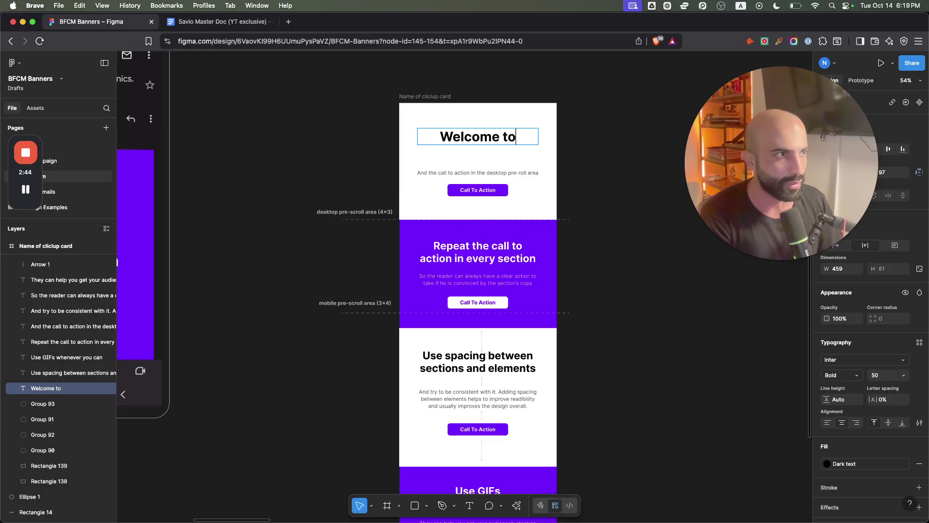
pyautogui.write(' brand...')
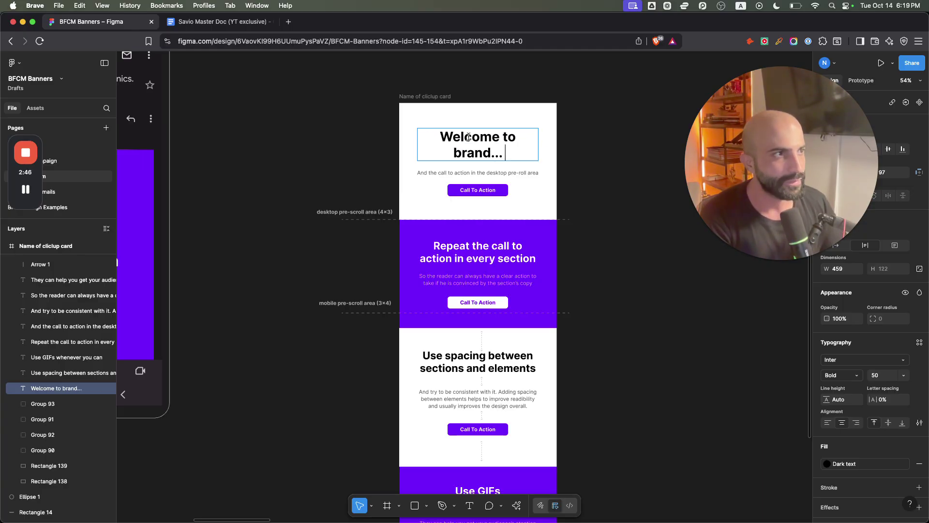
# Replace the subtext under the first headline with "from now on your in from a special treat, benefits...".
pyautogui.doubleClick(468, 172)
pyautogui.press('super+c')
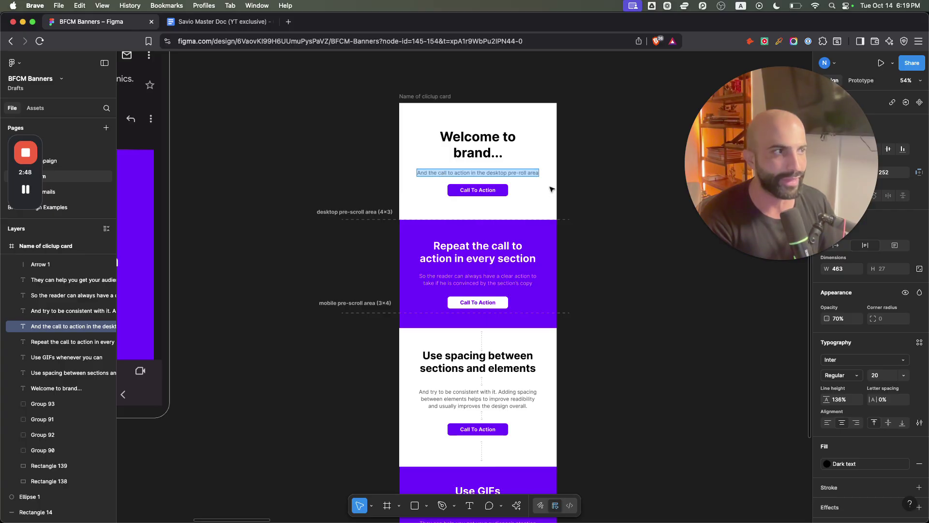
pyautogui.write('from now on')
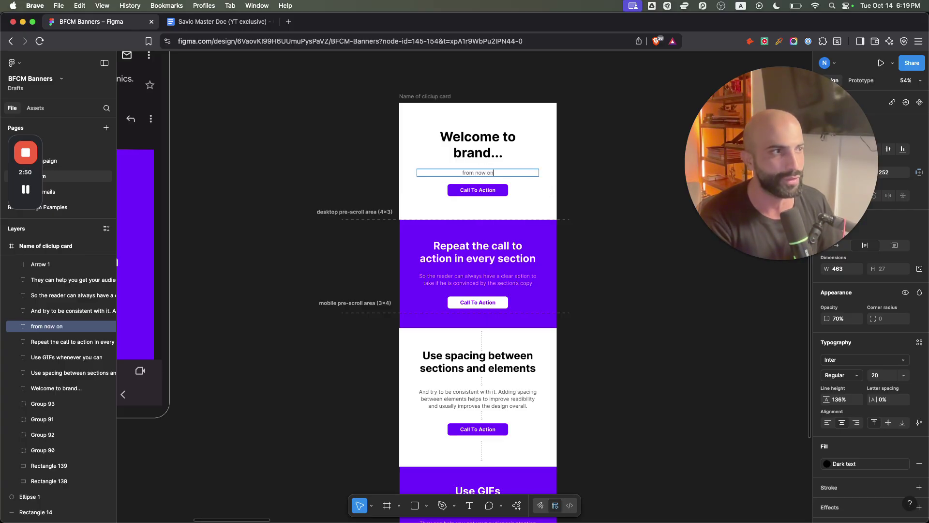
pyautogui.write(' your in from a ')
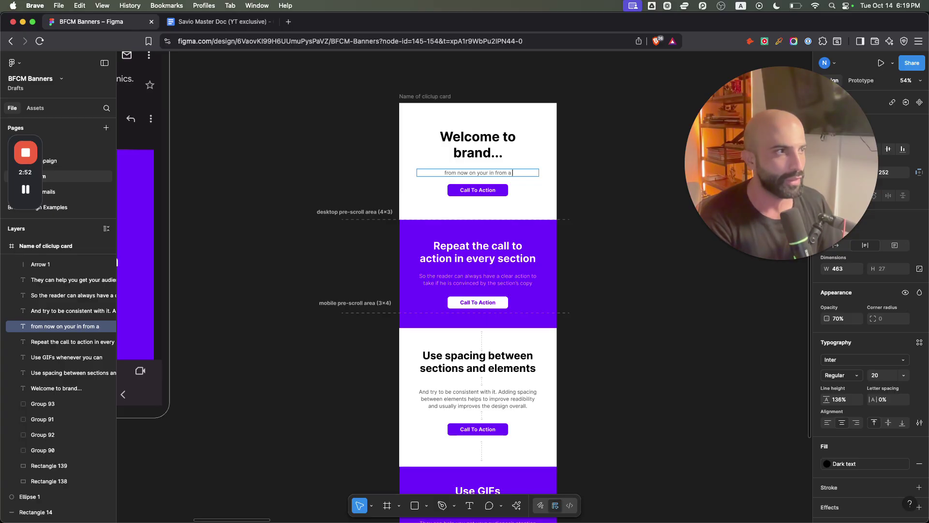
pyautogui.write('special tr')
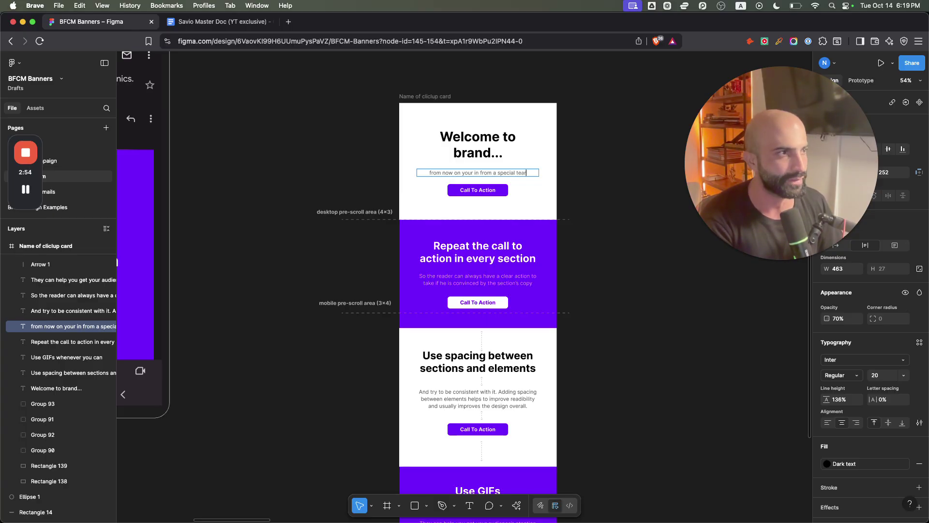
pyautogui.write('ear,')
pyautogui.press('BackSpace')
pyautogui.press('BackSpace')
pyautogui.press('BackSpace')
pyautogui.write('t, benefits...')
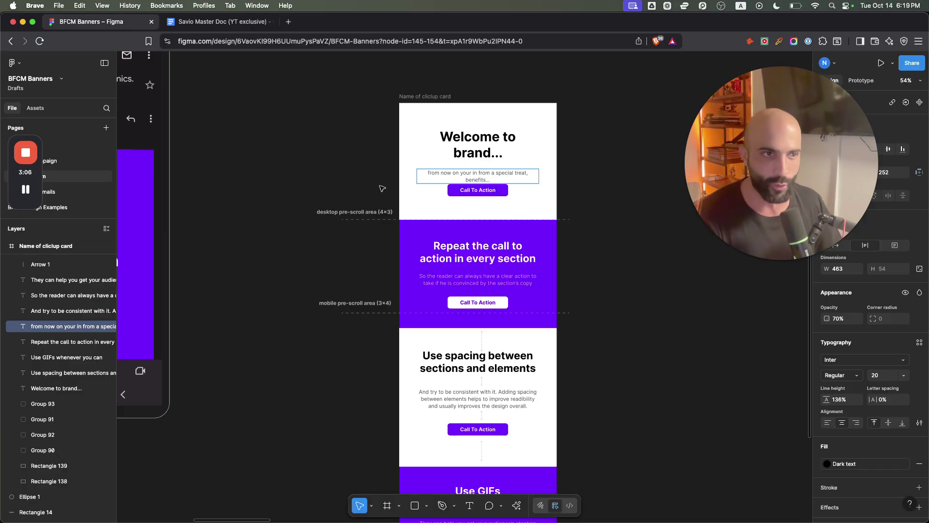
# Undo the sample subtext and headline edits in the email template's first section.
pyautogui.hscroll(-5, 379, 203)
pyautogui.hscroll(-5, 328, 300)
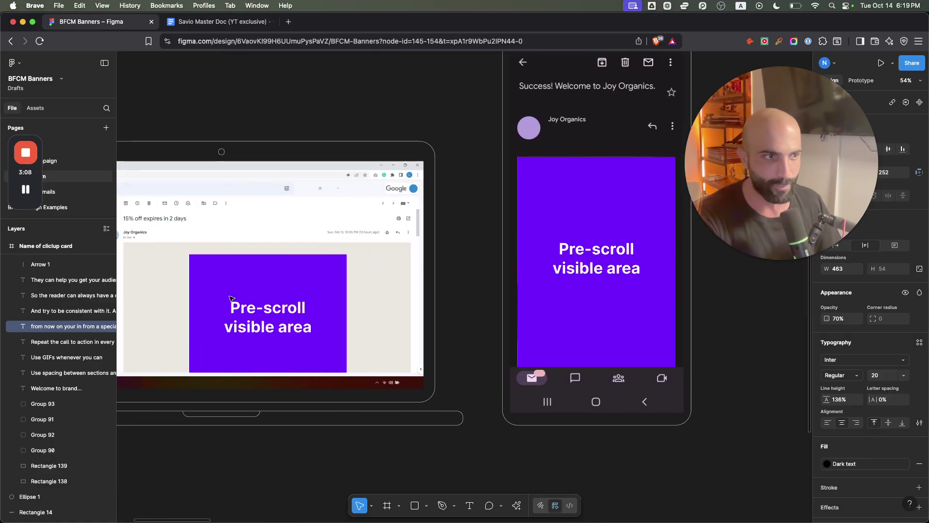
pyautogui.hscroll(6, 404, 359)
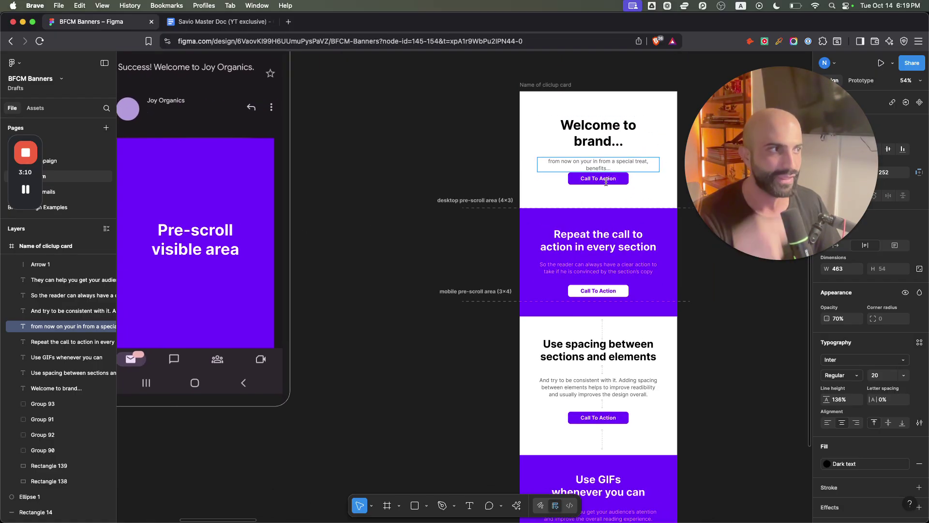
pyautogui.press('super+a')
pyautogui.press('super+v')
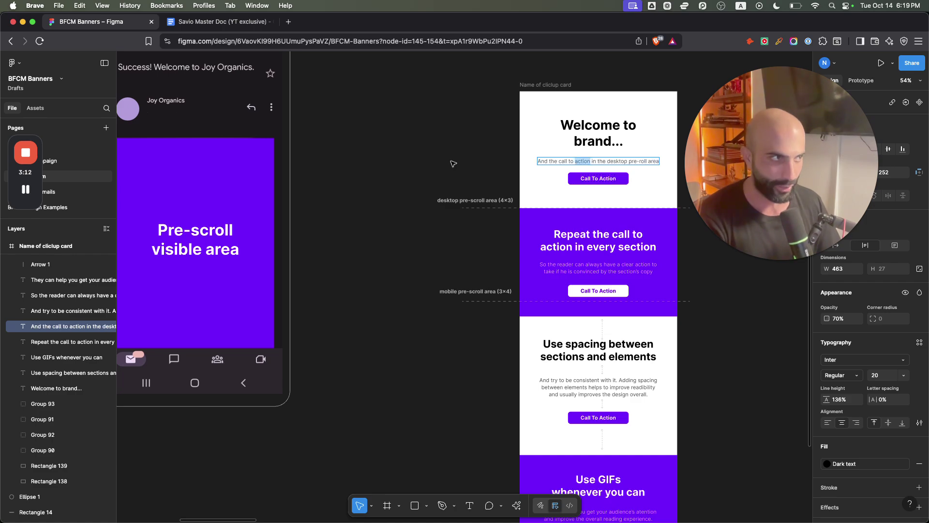
pyautogui.doubleClick(624, 141)
pyautogui.press('super+z')
pyautogui.press('super+z')
pyautogui.press('super+z')
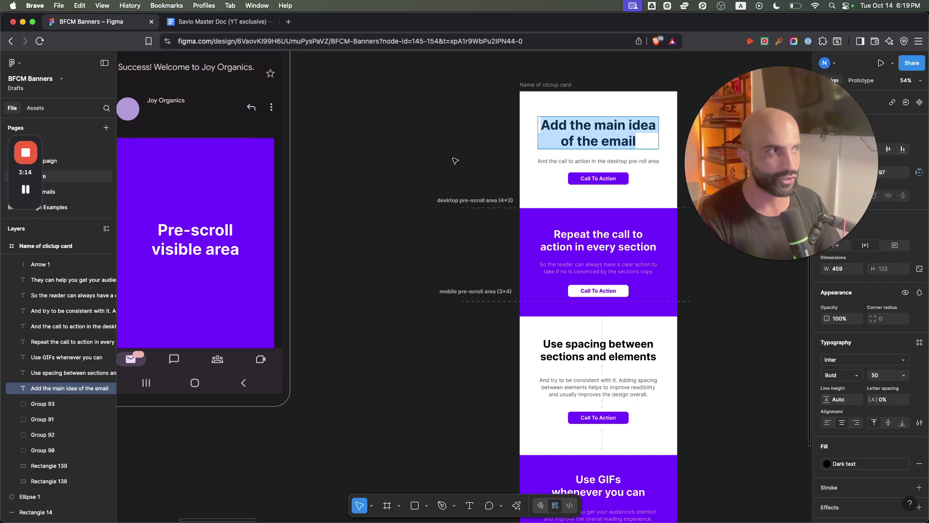
pyautogui.press('Escape')
# Review the email template's sections on repeating the call to action, spacing and GIFs, and return to the main-idea section.
pyautogui.scroll(-3, 484, 160)
pyautogui.hscroll(2, 484, 160)
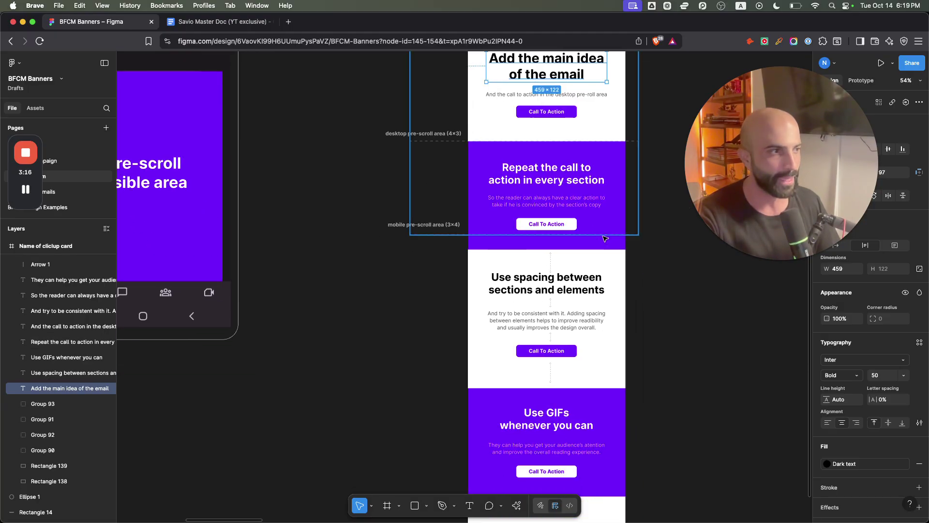
pyautogui.scroll(-2, 508, 199)
pyautogui.hscroll(-1, 508, 198)
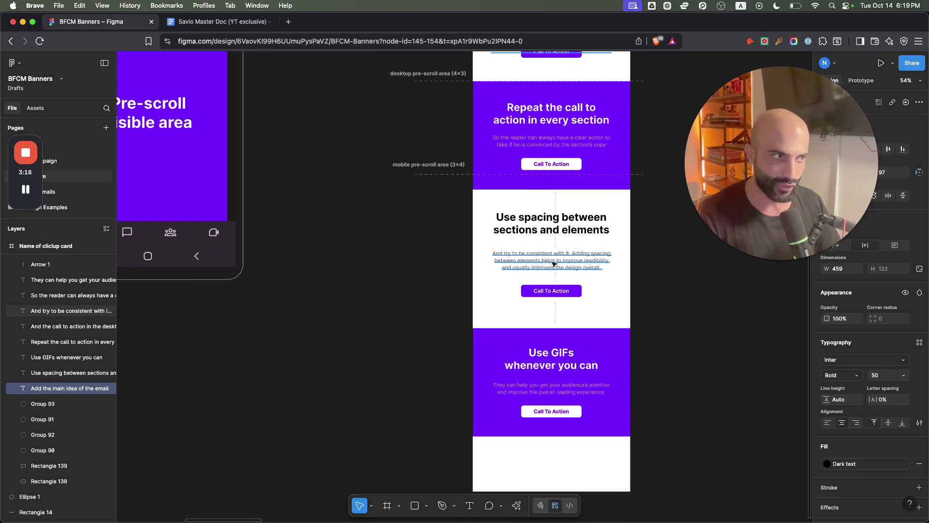
pyautogui.scroll(10, 551, 263)
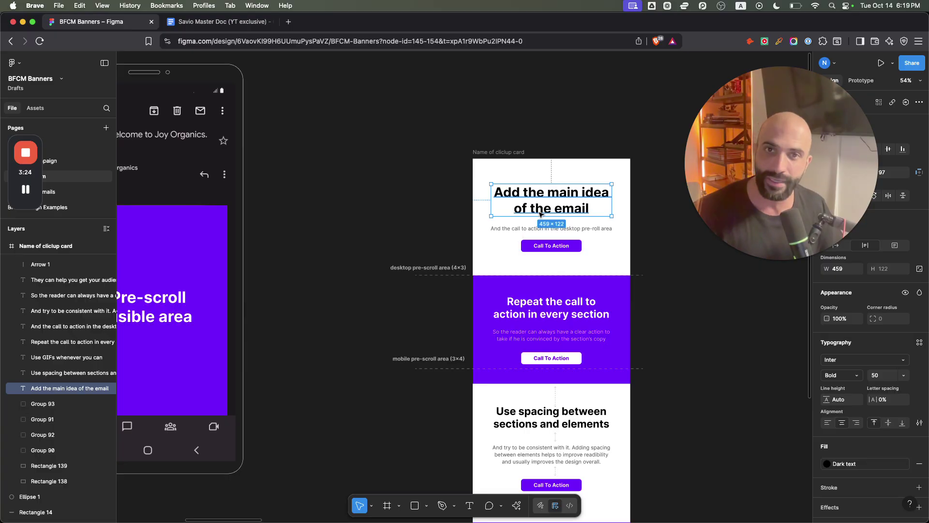
# Compare the mobile pre-scroll area mockup with the email template and examine the template's sections from the main idea to the GIFs section.
pyautogui.hscroll(-3, 628, 213)
pyautogui.scroll(-1, 629, 213)
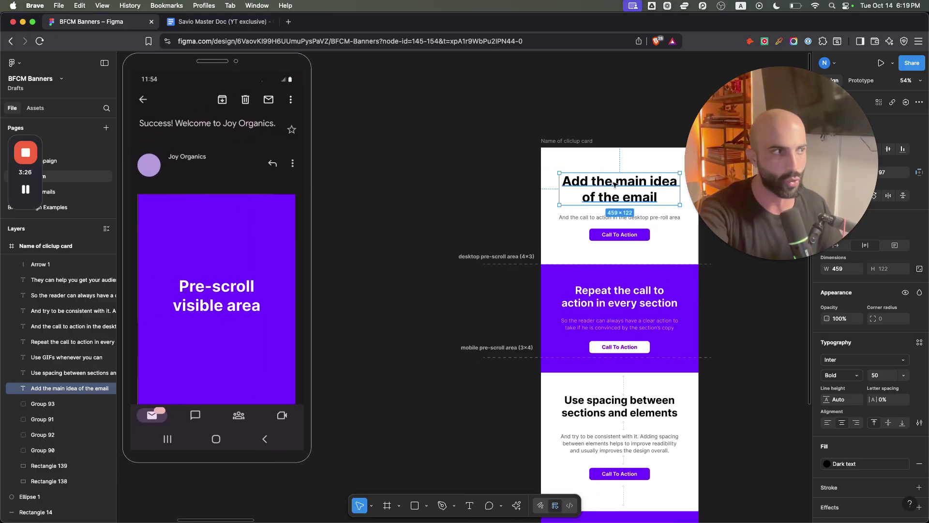
pyautogui.hscroll(-10, 610, 218)
pyautogui.hscroll(8, 629, 262)
pyautogui.scroll(-3, 638, 280)
pyautogui.hscroll(10, 638, 279)
pyautogui.scroll(-3, 637, 280)
pyautogui.hscroll(-2, 426, 266)
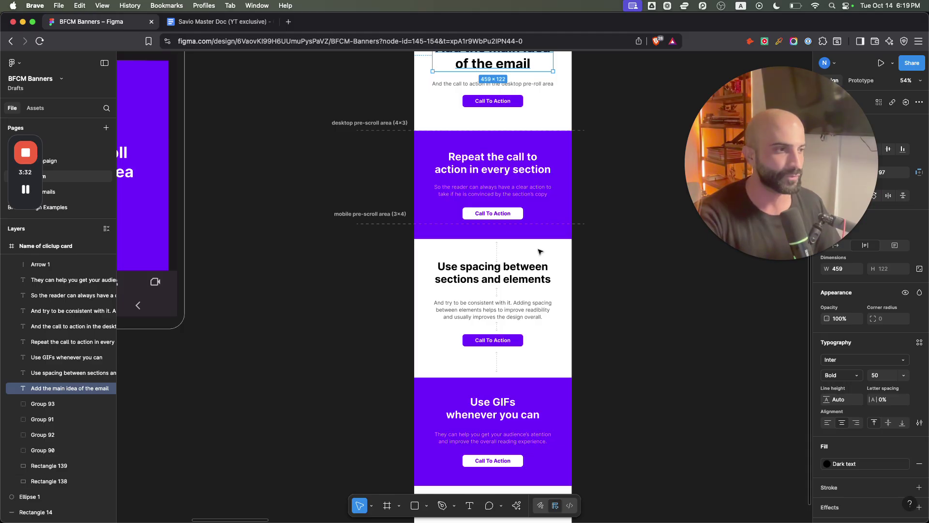
pyautogui.scroll(-3, 516, 237)
pyautogui.hscroll(5, 435, 339)
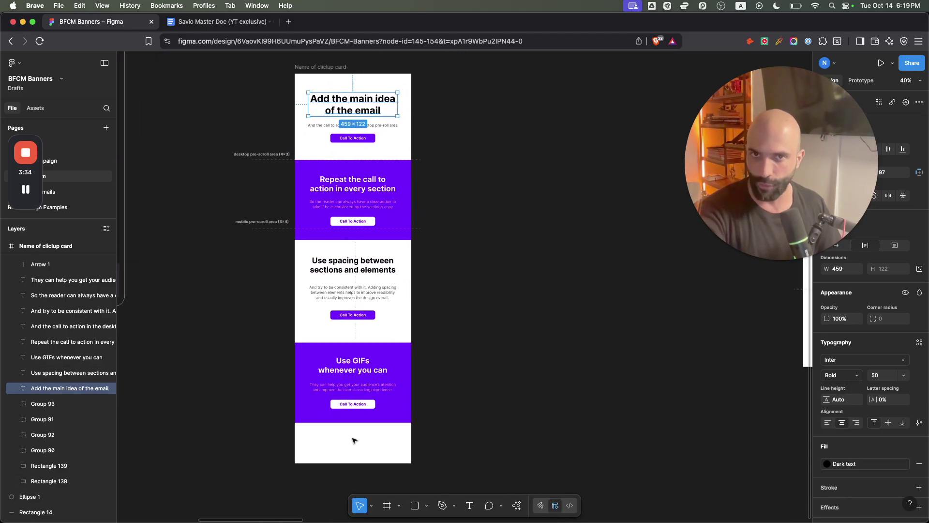
# Examine the flow boards for Welcome Series, Browse Abandonment and Abandoned Cart, including the Welcome Series' first email frame, and return to Welcome Series.
pyautogui.hscroll(10, 354, 438)
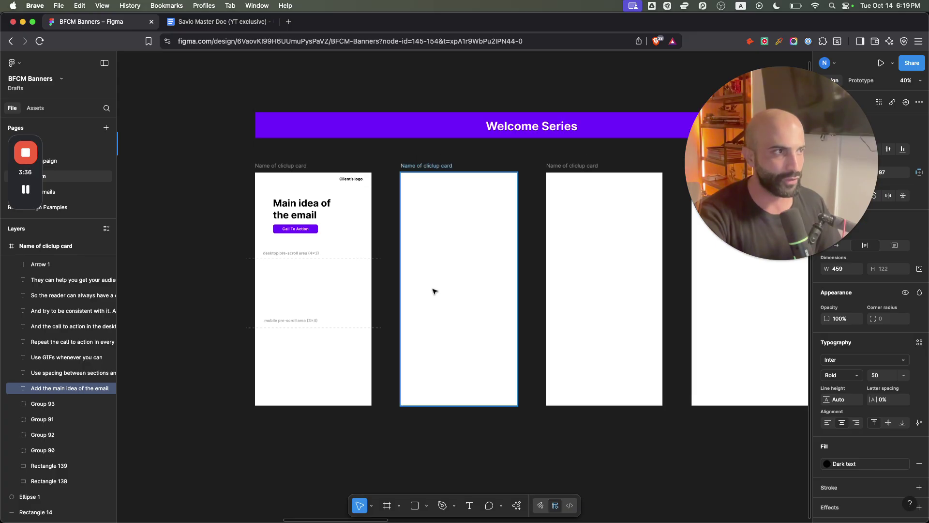
pyautogui.scroll(-2, 432, 292)
pyautogui.hscroll(5, 386, 216)
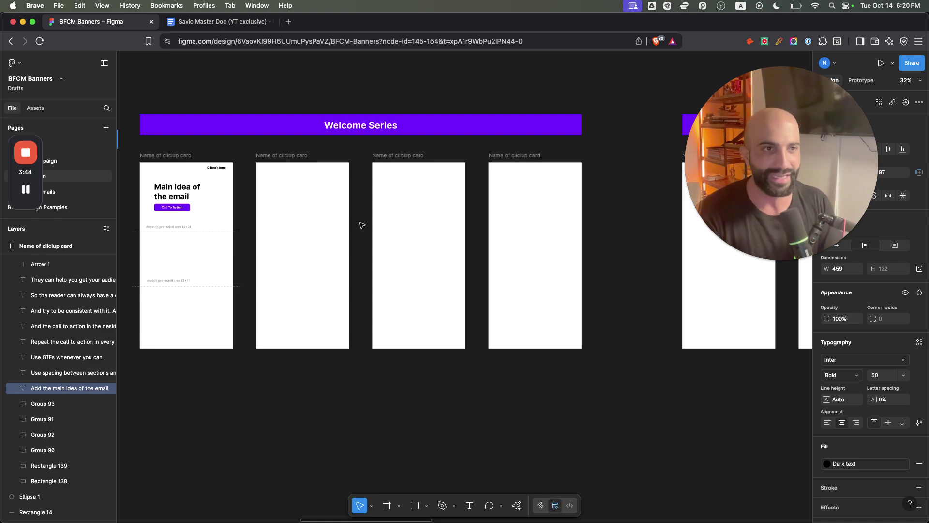
pyautogui.click(175, 155)
pyautogui.hscroll(-10, 203, 263)
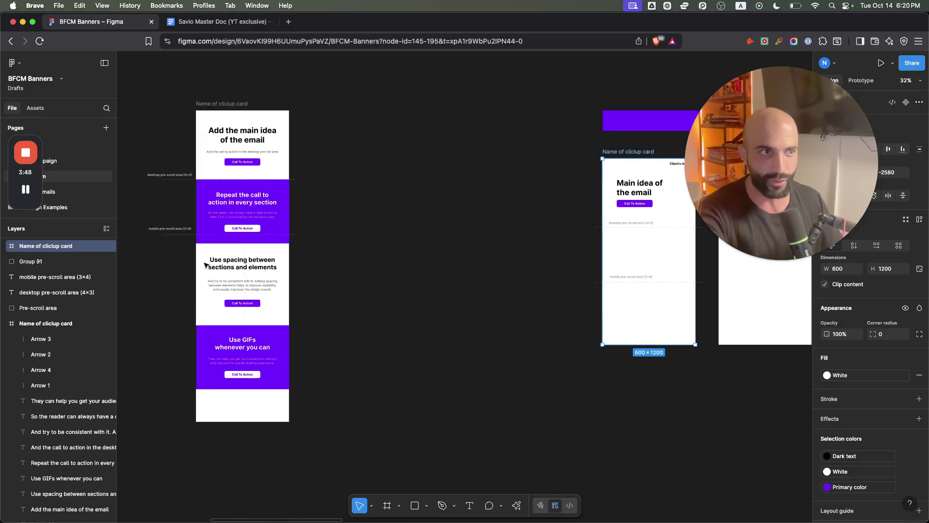
pyautogui.hscroll(8, 624, 209)
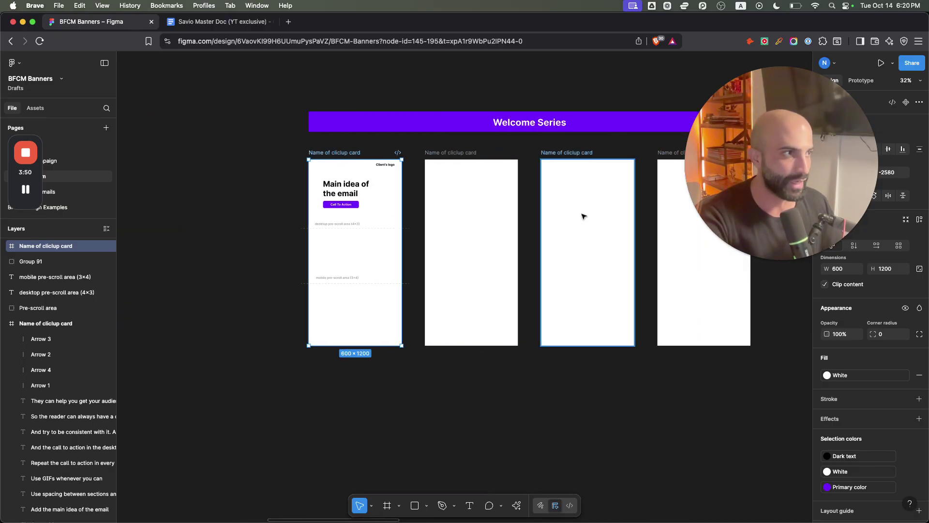
pyautogui.hscroll(5, 375, 179)
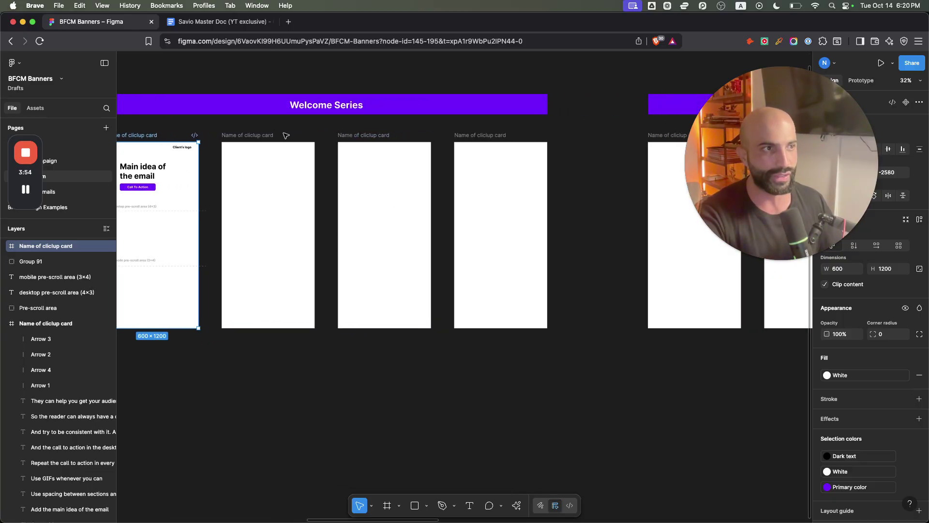
pyautogui.scroll(-5, 286, 136)
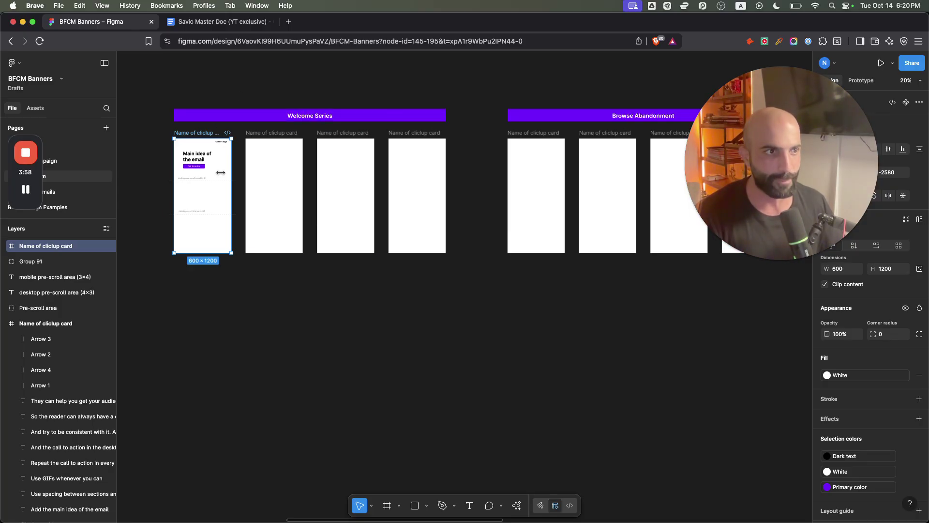
pyautogui.hscroll(5, 485, 159)
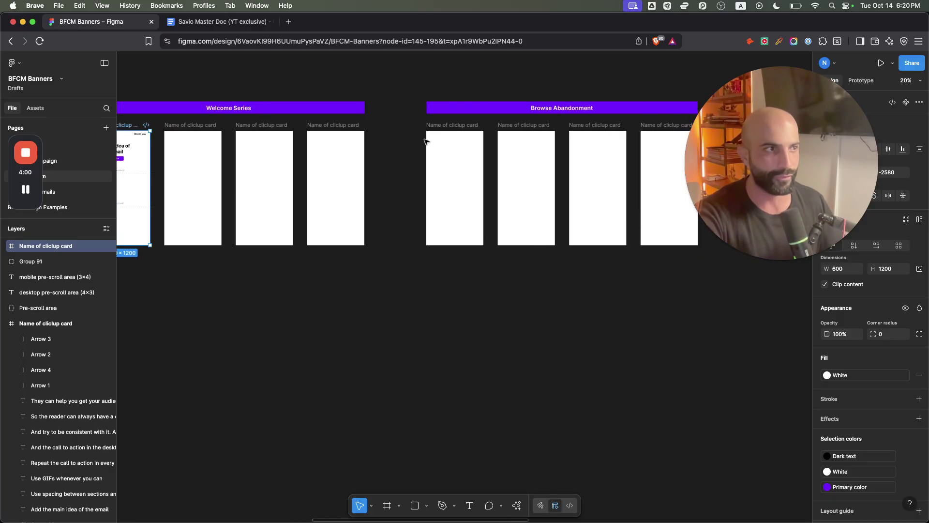
pyautogui.hscroll(5, 485, 142)
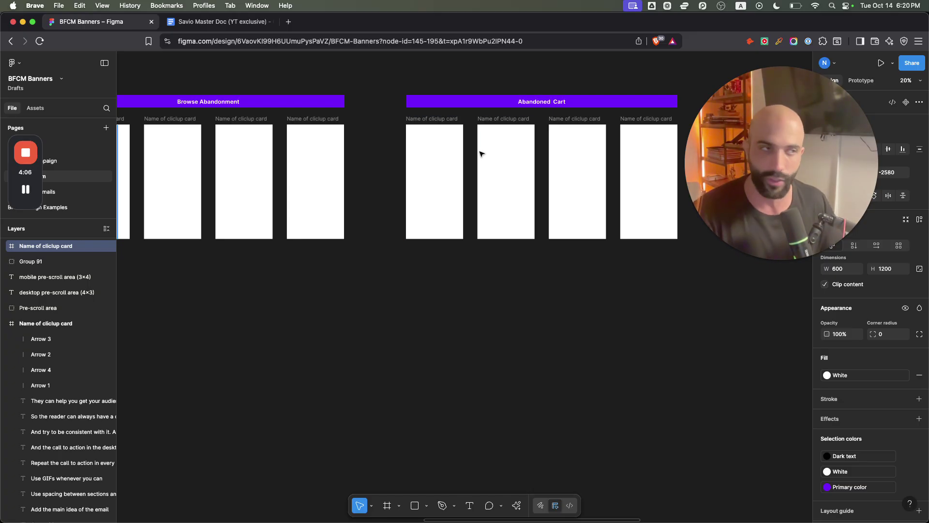
pyautogui.scroll(-10, 500, 158)
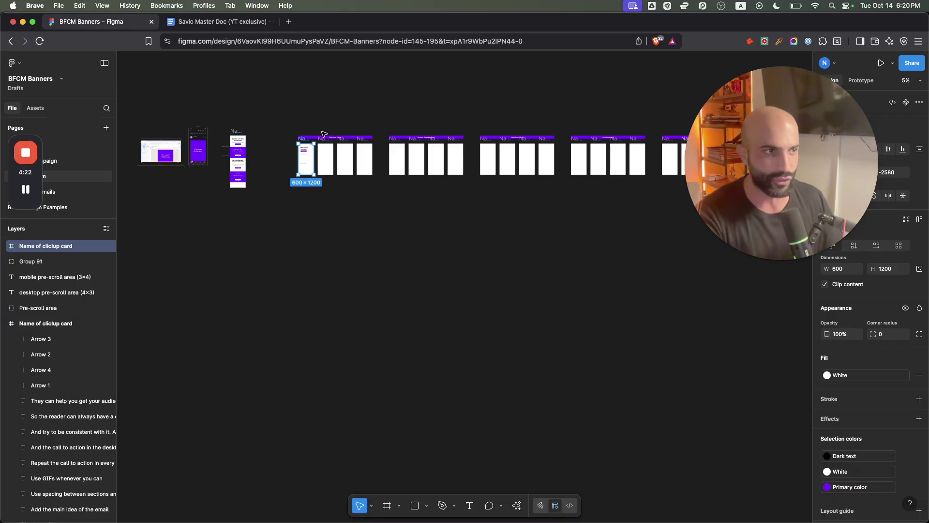
pyautogui.scroll(5, 323, 135)
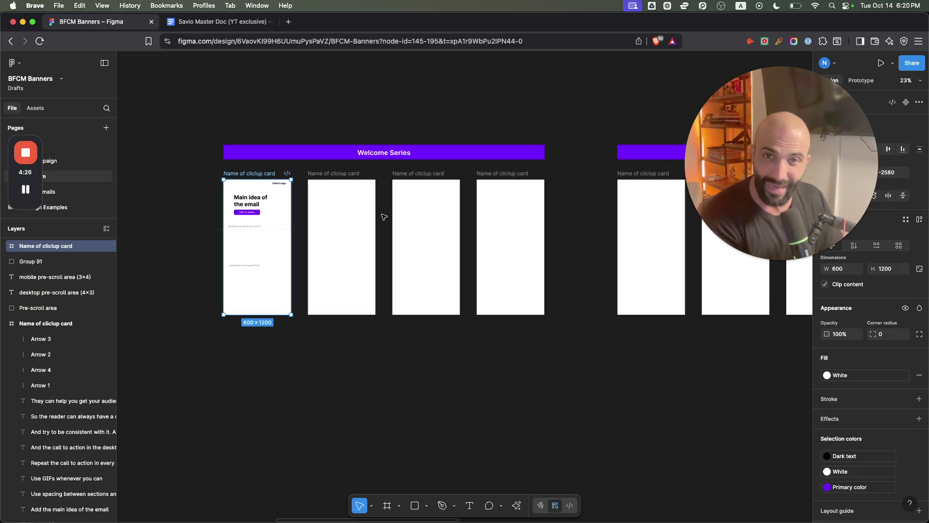
# Duplicate the whole Welcome Series board, with its title bar and four email frames, and place the copy directly below the original.
pyautogui.click(347, 154)
pyautogui.moveTo(245, 130); pyautogui.dragTo(540, 295)
pyautogui.moveTo(466, 152); pyautogui.dragTo(440, 371)
# Change the title of the duplicated board to "October 2025".
pyautogui.click(366, 369)
pyautogui.doubleClick(376, 367)
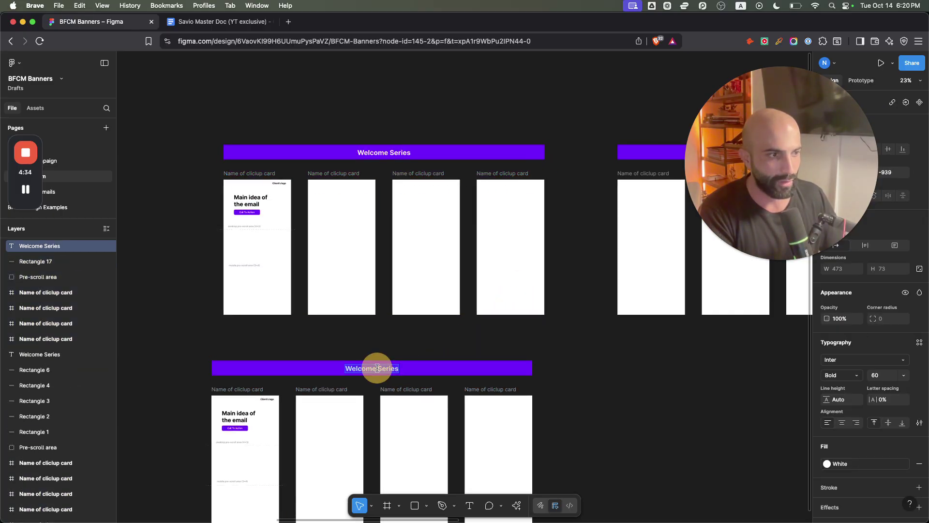
pyautogui.write('October 2025')
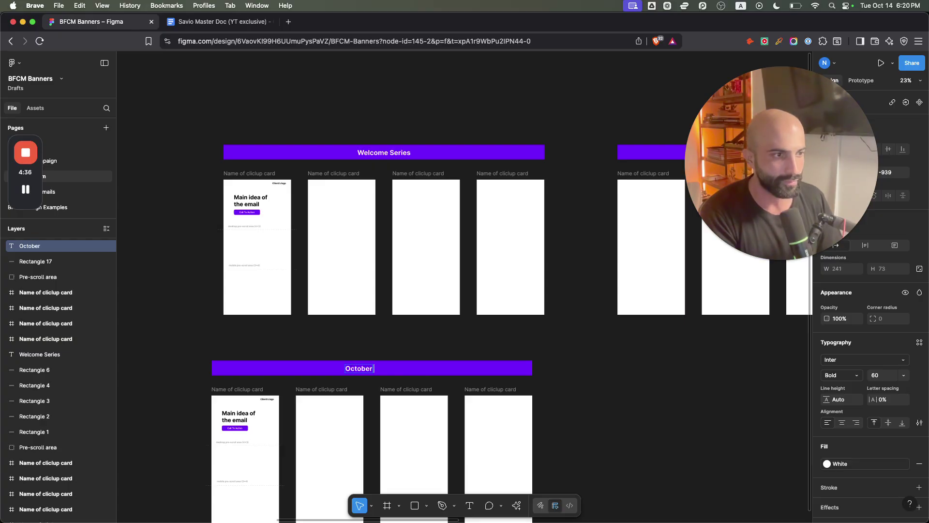
pyautogui.press('Escape')
pyautogui.scroll(-3, 315, 349)
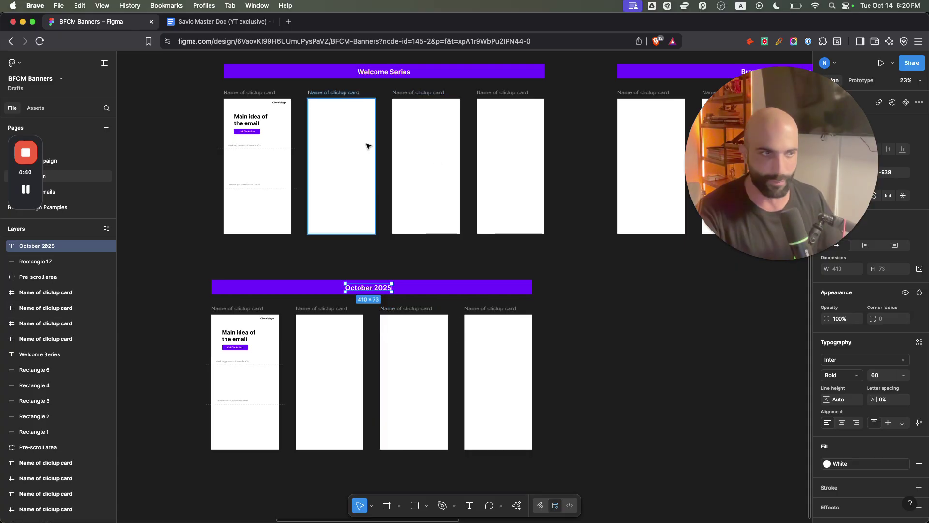
pyautogui.scroll(-3, 367, 145)
pyautogui.hscroll(-5, 368, 147)
pyautogui.hscroll(-4, 368, 148)
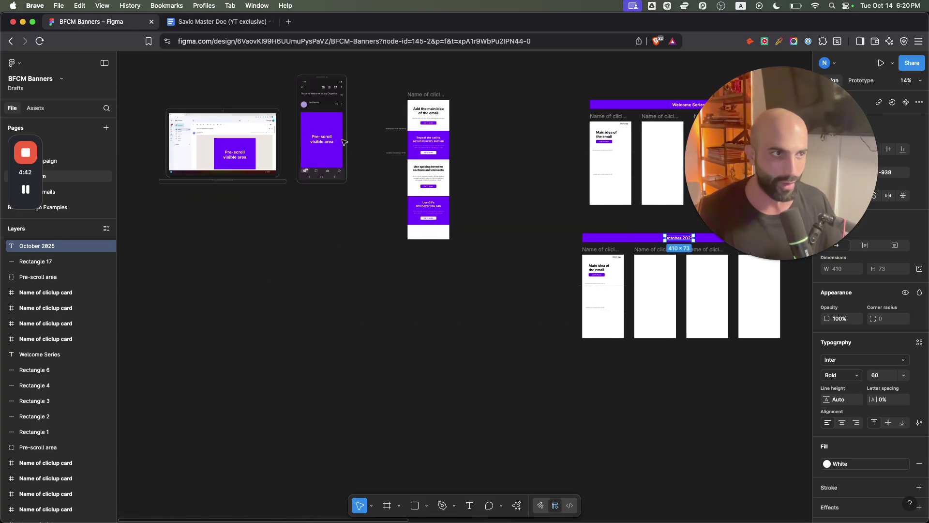